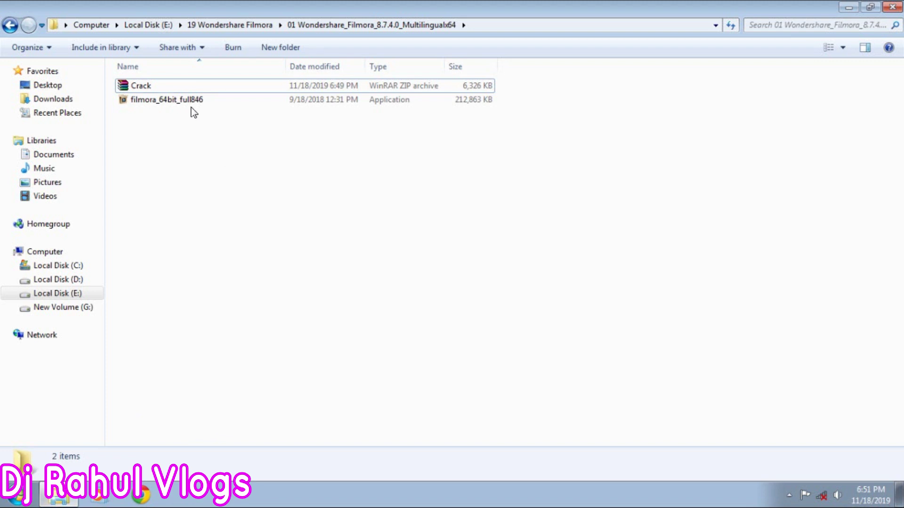
- Run the filmora_64bit_full846 installer in English, accept the license agreement and install Wondershare Filmora
click(178, 105)
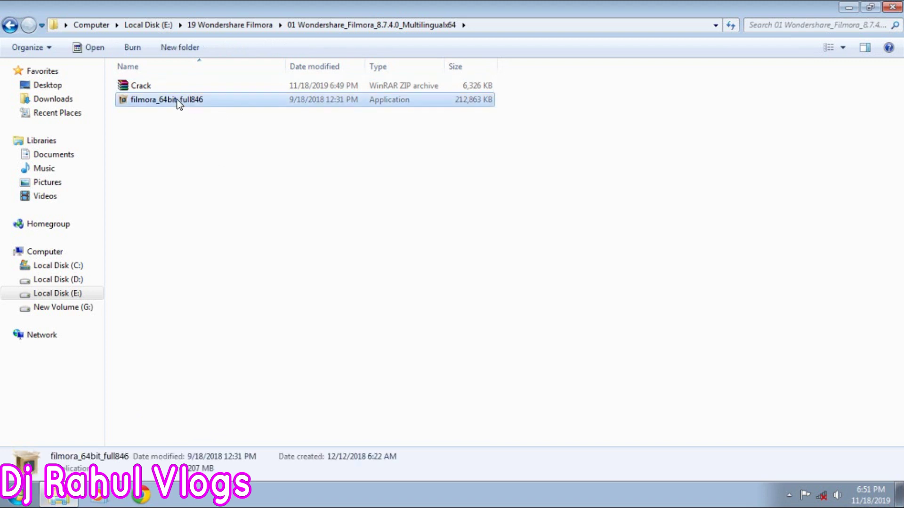
double_click(178, 105)
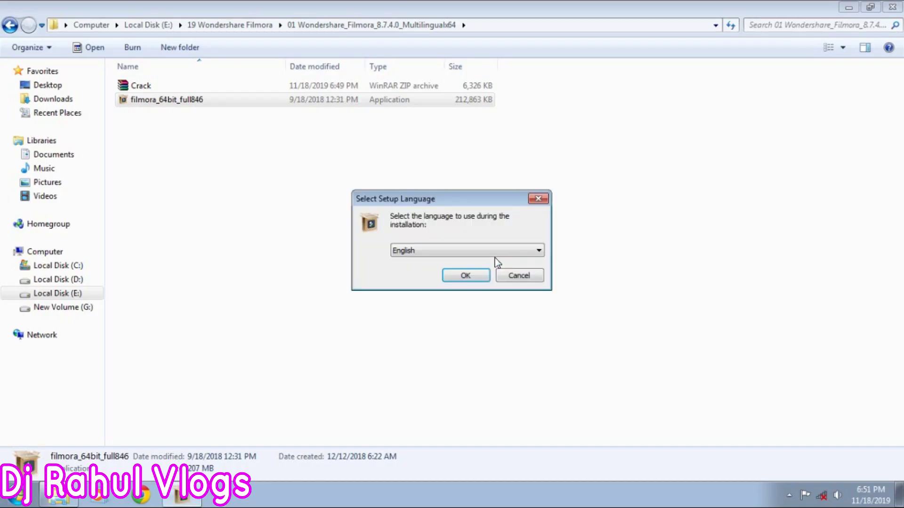
click(479, 277)
click(365, 326)
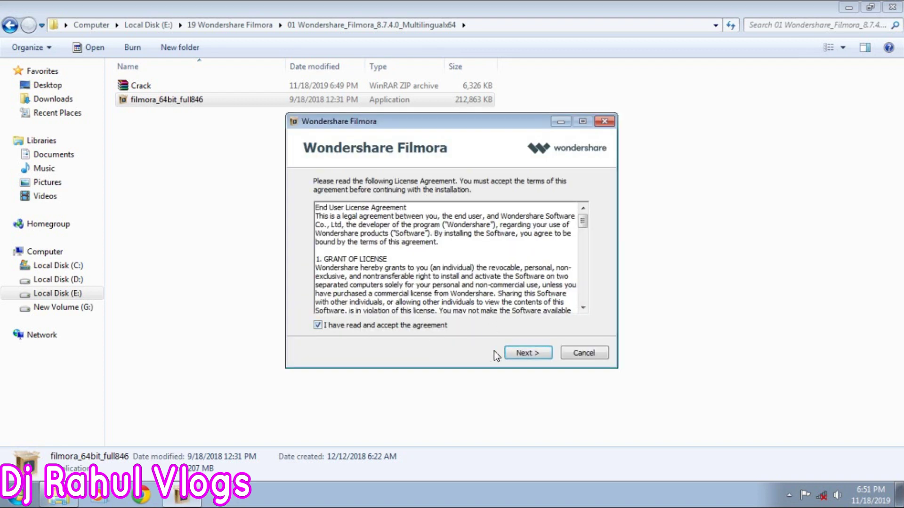
click(514, 354)
click(514, 353)
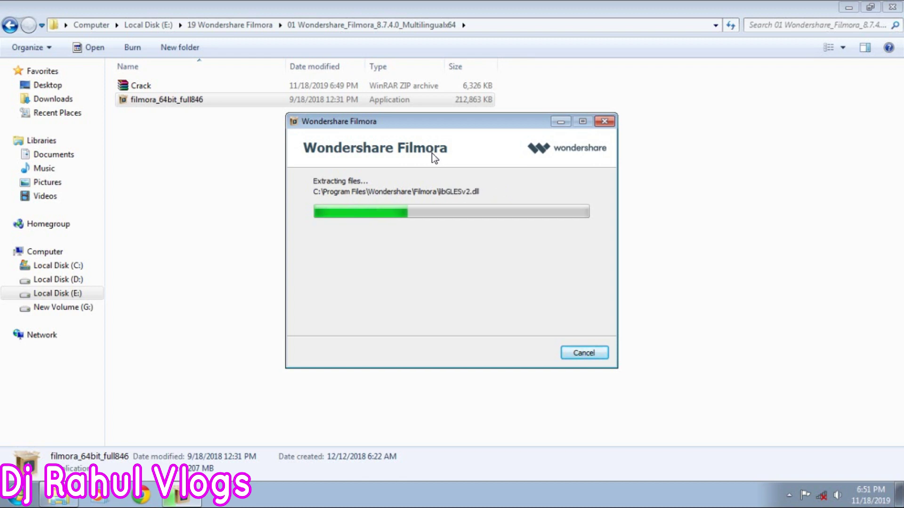
drag(464, 129, 452, 155)
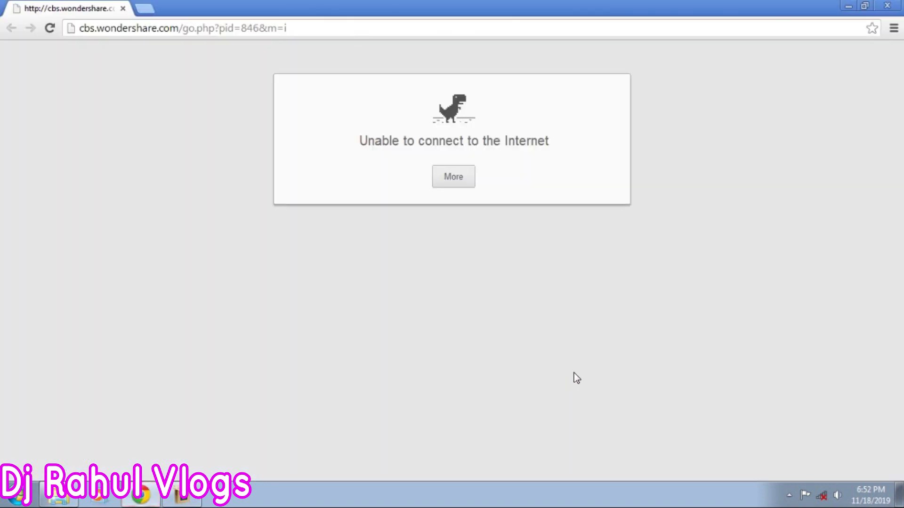
- Close the browser page, launch Filmora from the finished installer and enter Full Feature Mode with the 16:9 widescreen ratio
click(899, 7)
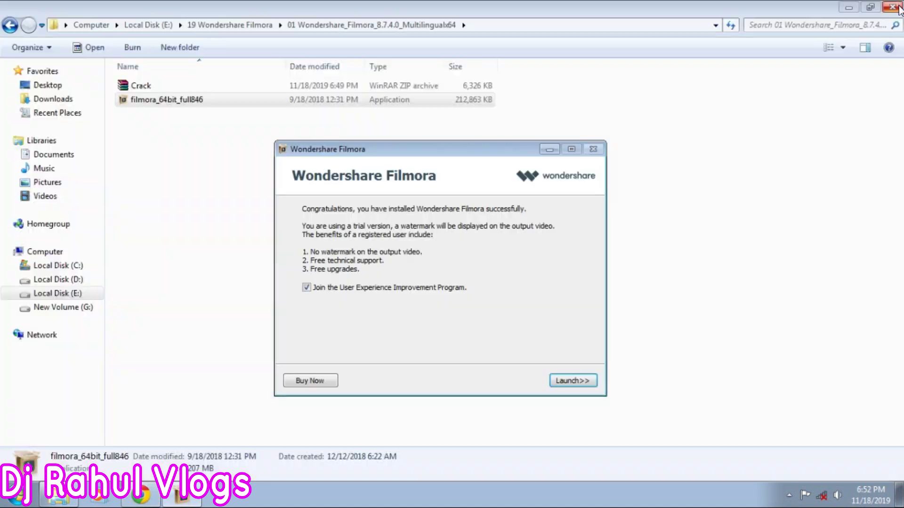
click(578, 382)
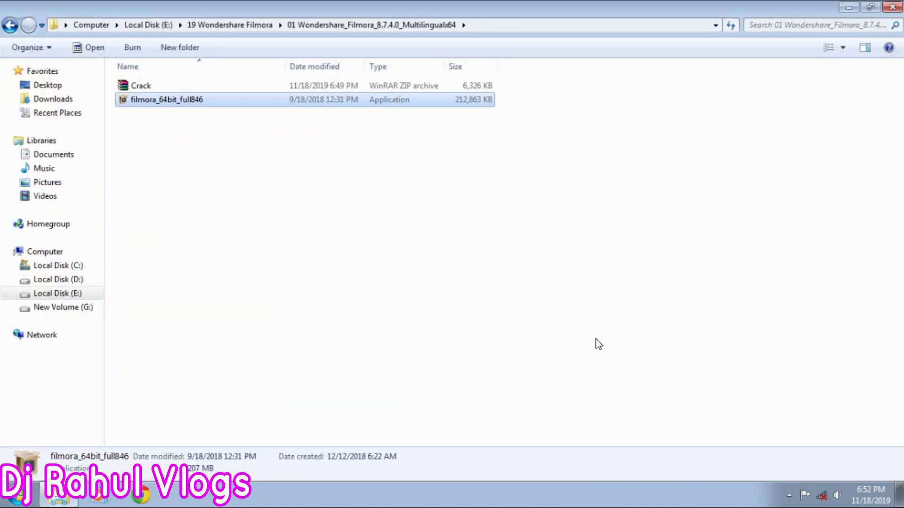
click(848, 8)
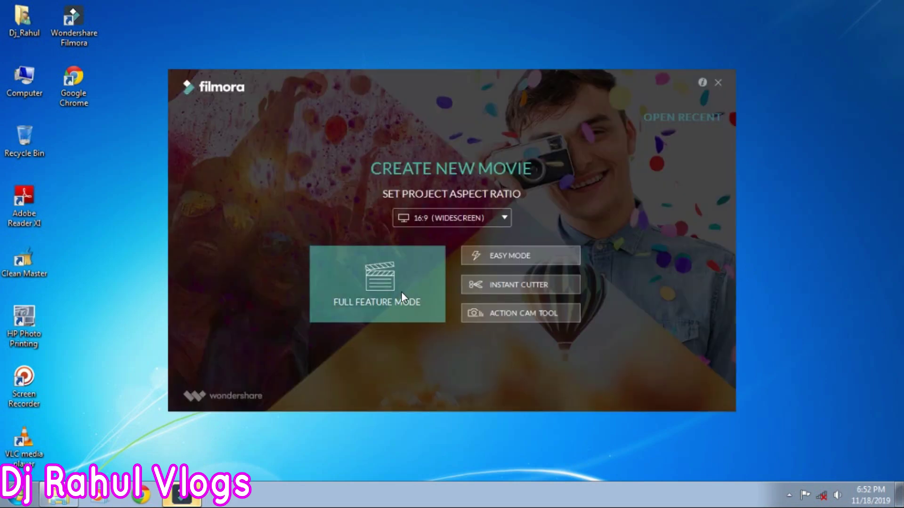
click(401, 292)
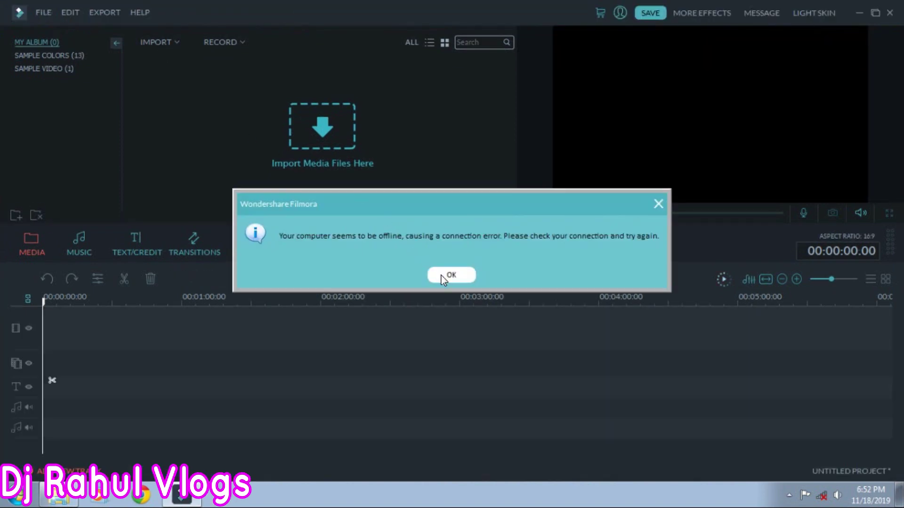
click(442, 275)
- Import the Wildlife video from the Sample Videos folder into the album
click(169, 42)
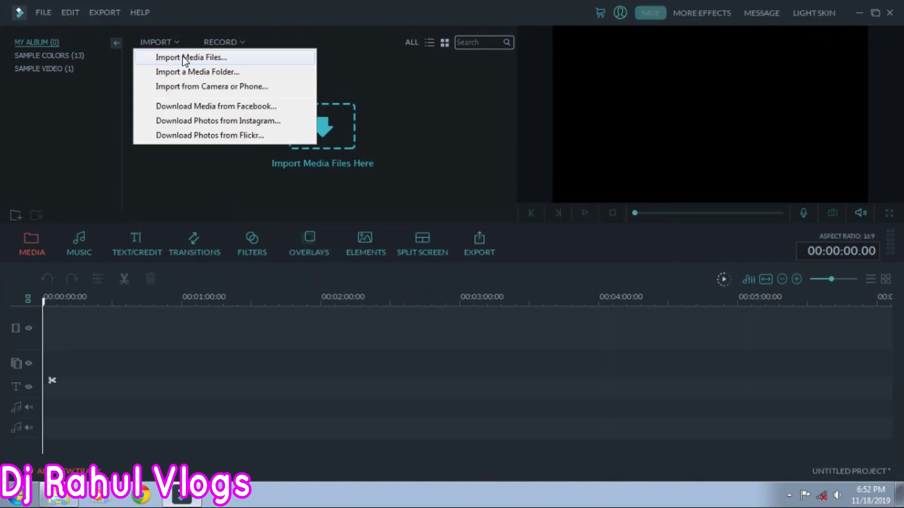
click(183, 56)
double_click(244, 137)
click(154, 126)
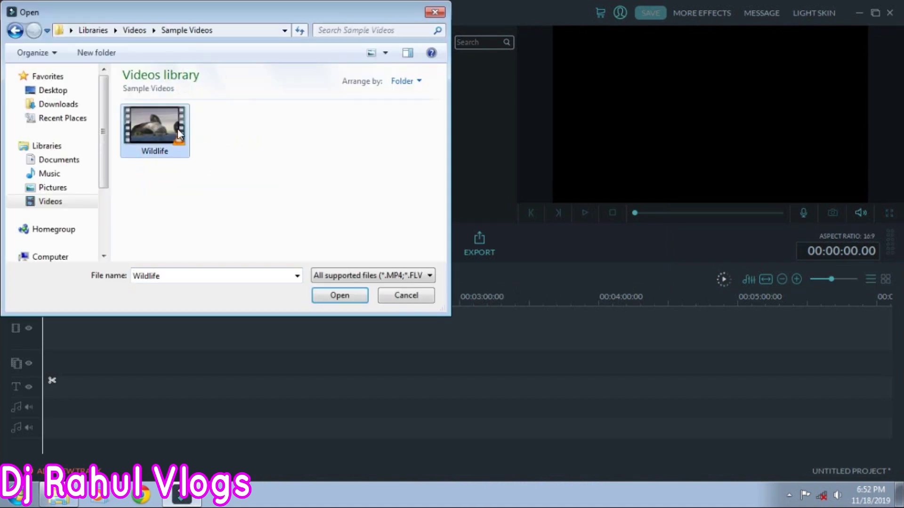
click(329, 295)
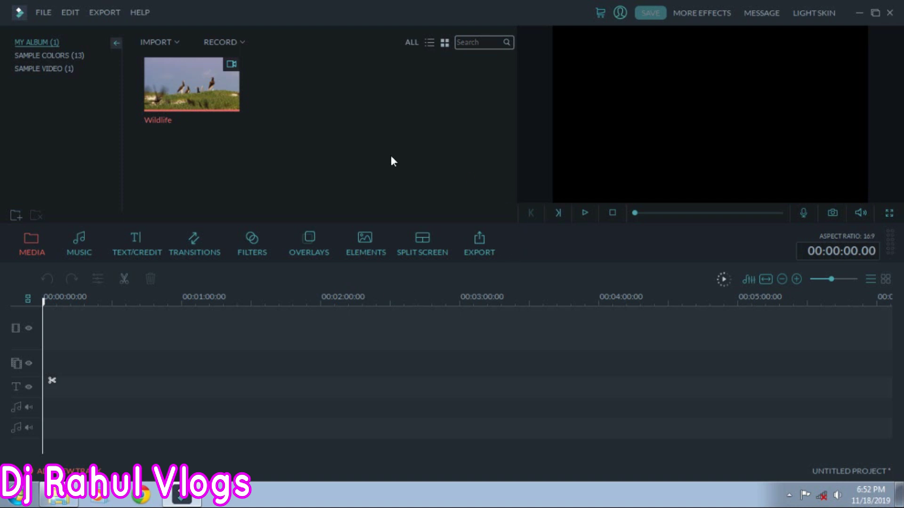
- Place the Wildlife clip at the start of the video track and play a short preview of it
click(197, 83)
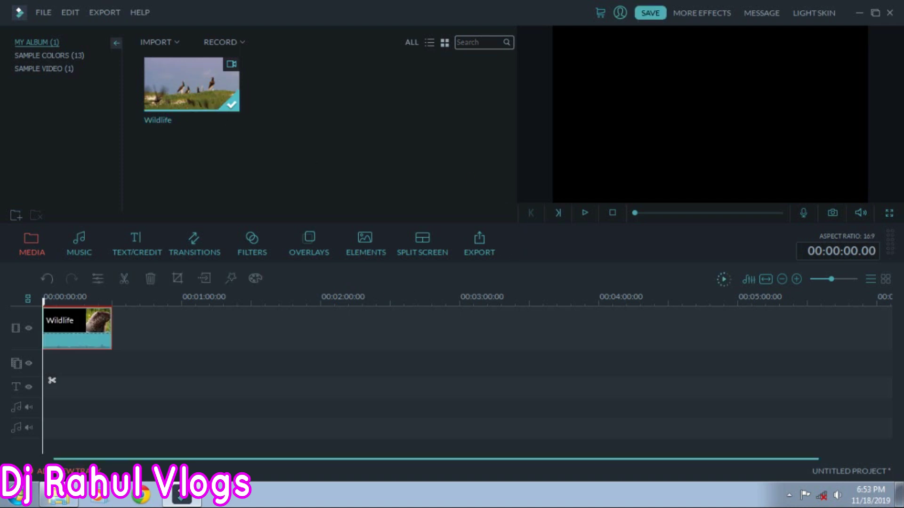
click(583, 213)
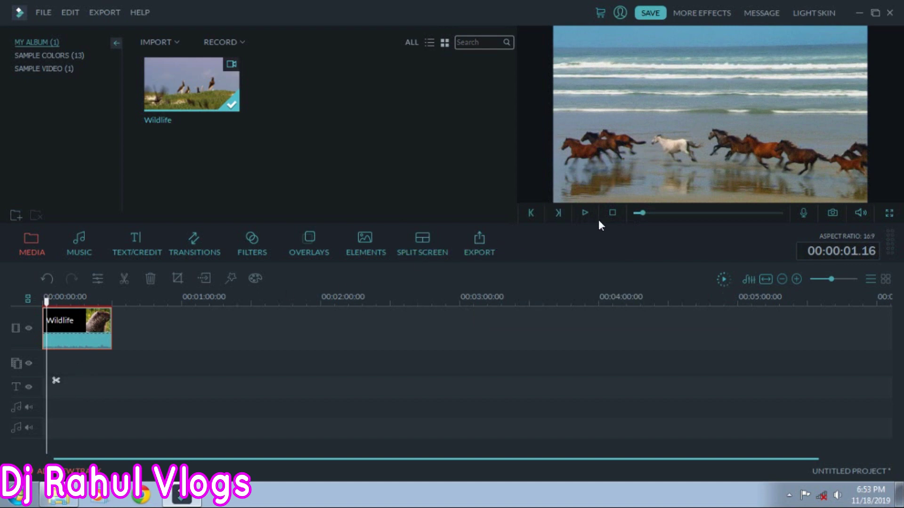
click(612, 212)
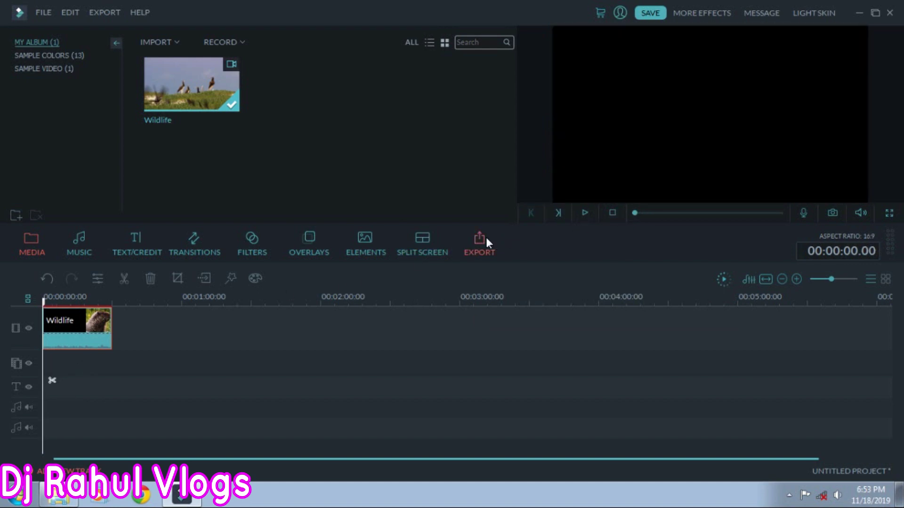
- Try a free-trial export of the project as a WMV file named My Video at 1920 x 1080
click(483, 239)
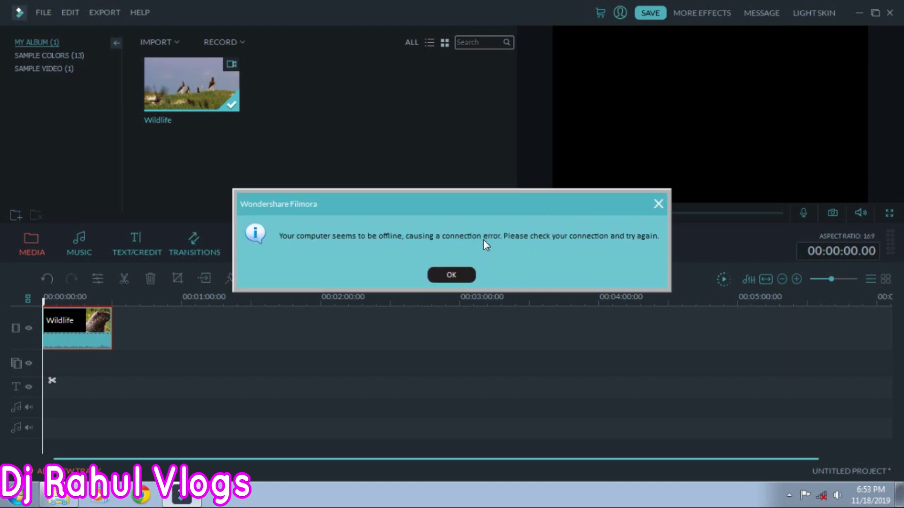
click(462, 276)
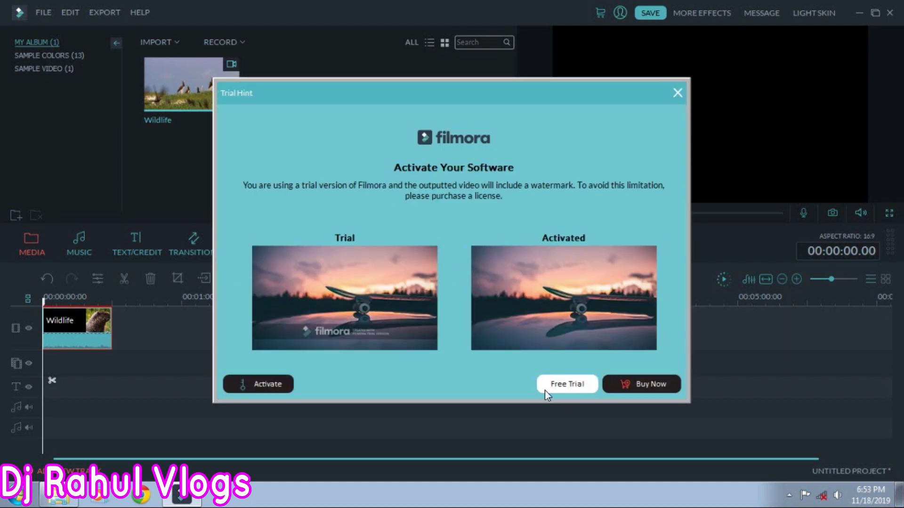
drag(453, 106, 423, 111)
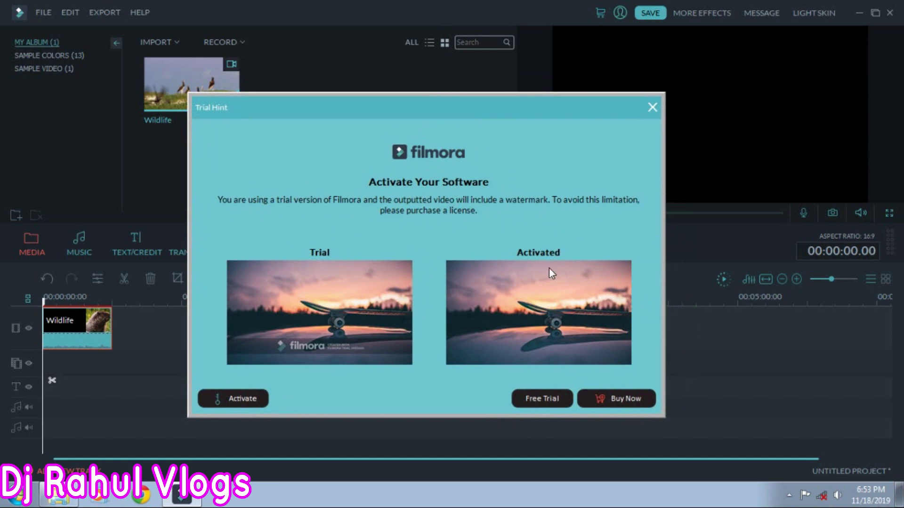
click(543, 399)
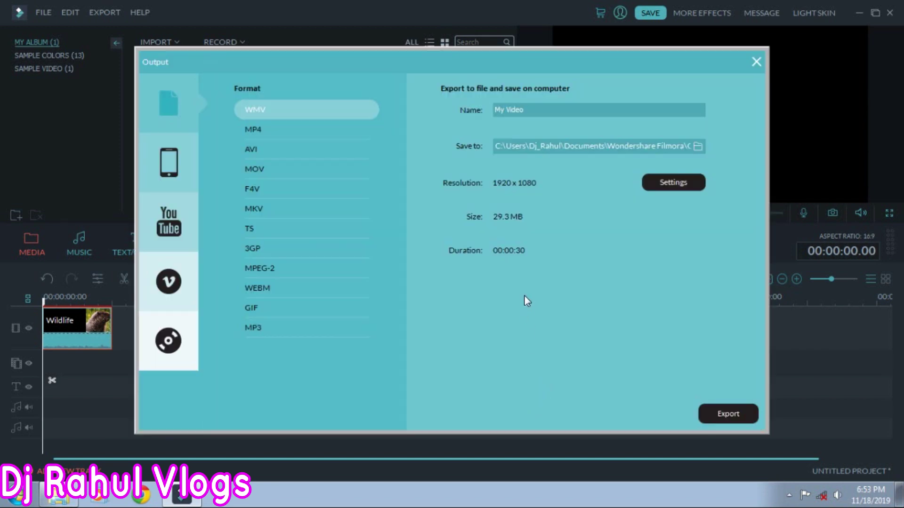
click(731, 414)
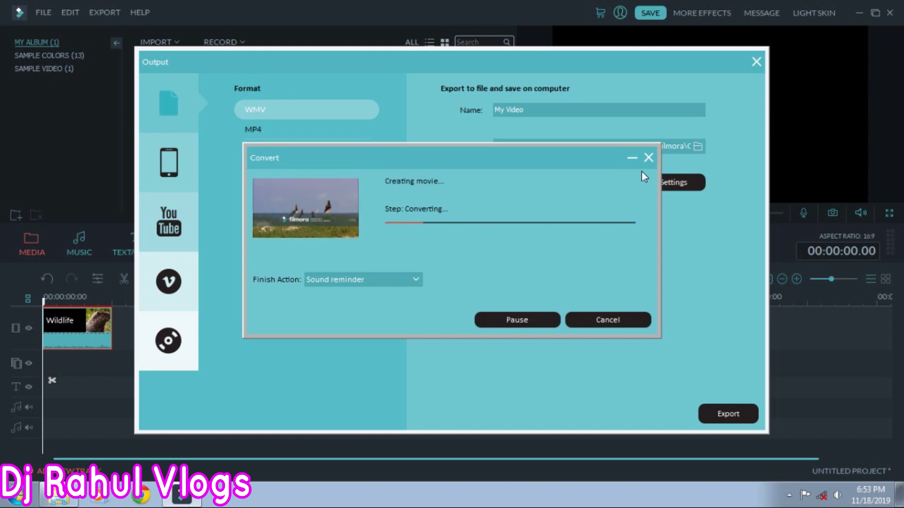
- Cancel the running export and exit Filmora without saving the project
click(649, 157)
click(460, 275)
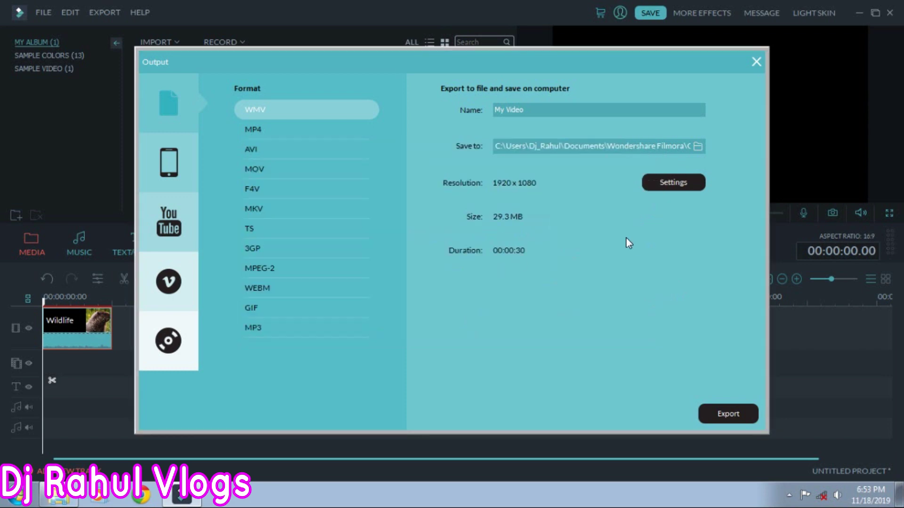
click(756, 62)
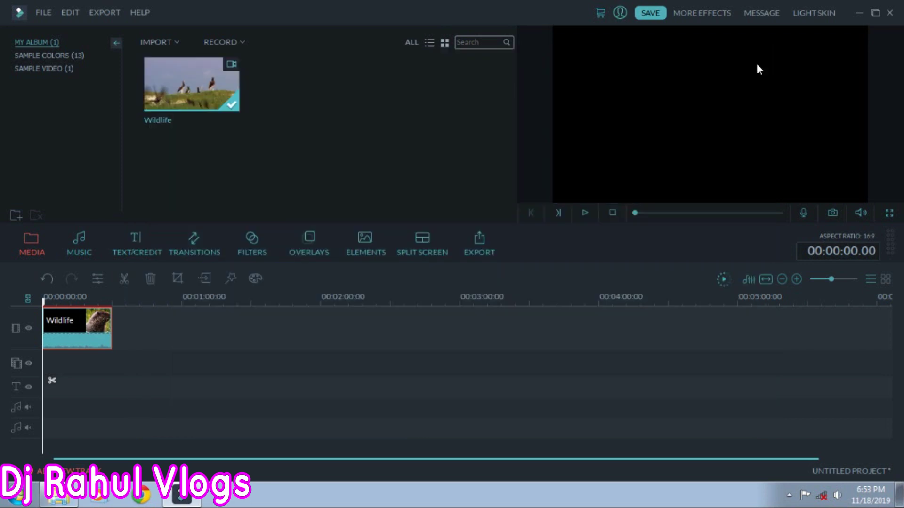
click(890, 13)
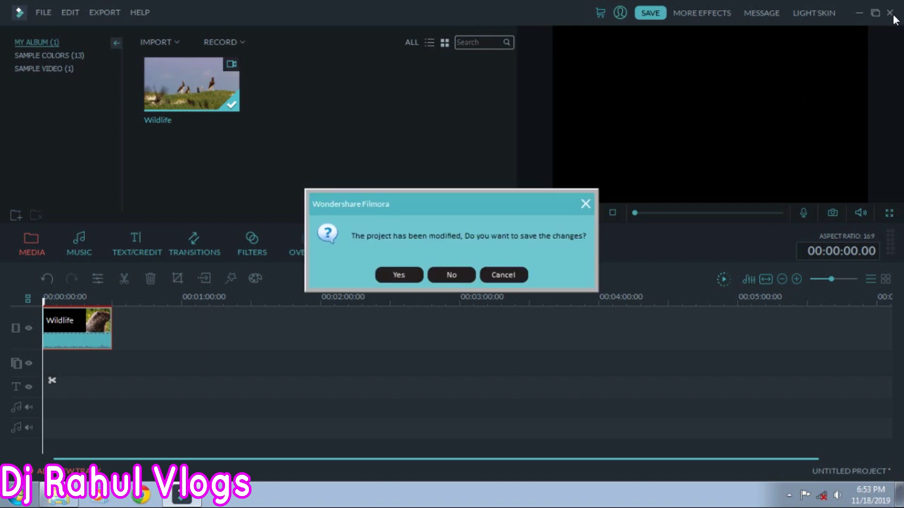
click(448, 276)
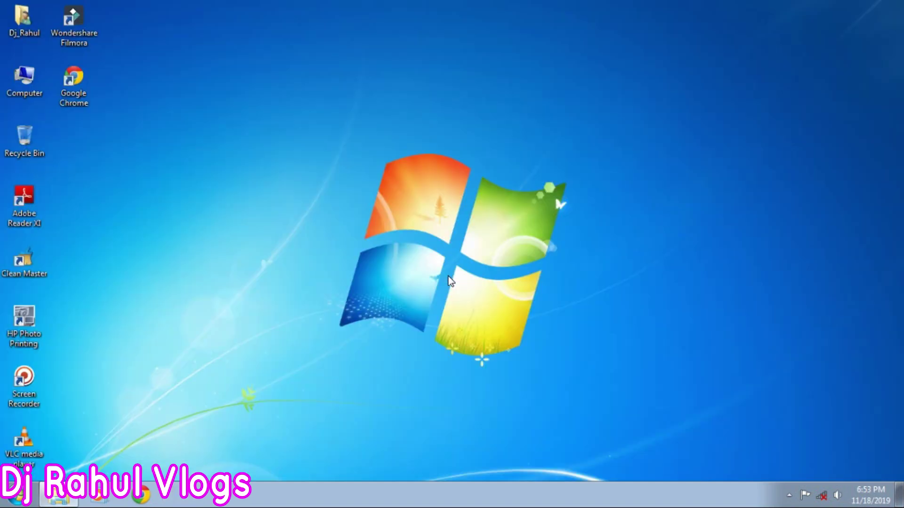
right_click(220, 98)
click(238, 137)
right_click(217, 126)
click(244, 159)
- Return to the 01 Wondershare_Filmora_8.7.4.0_Multilingualx64 folder and extract the Crack ZIP archive
click(66, 497)
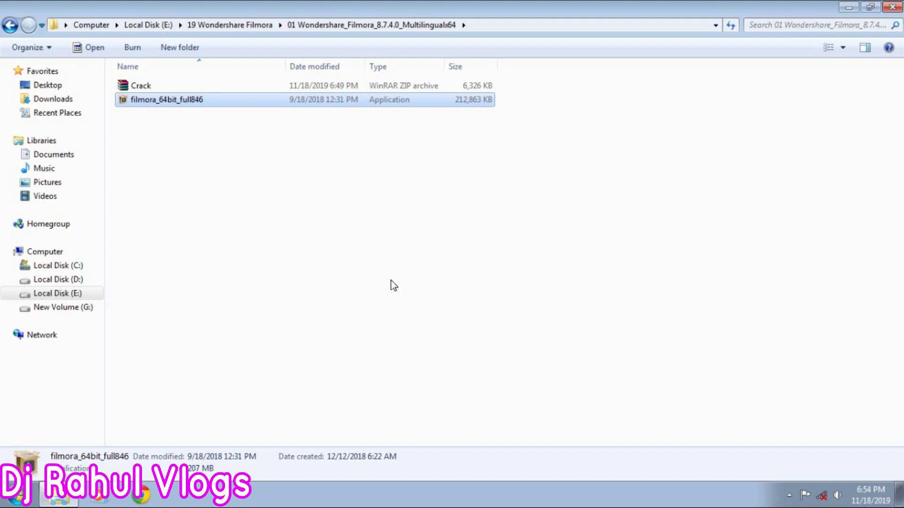
click(156, 88)
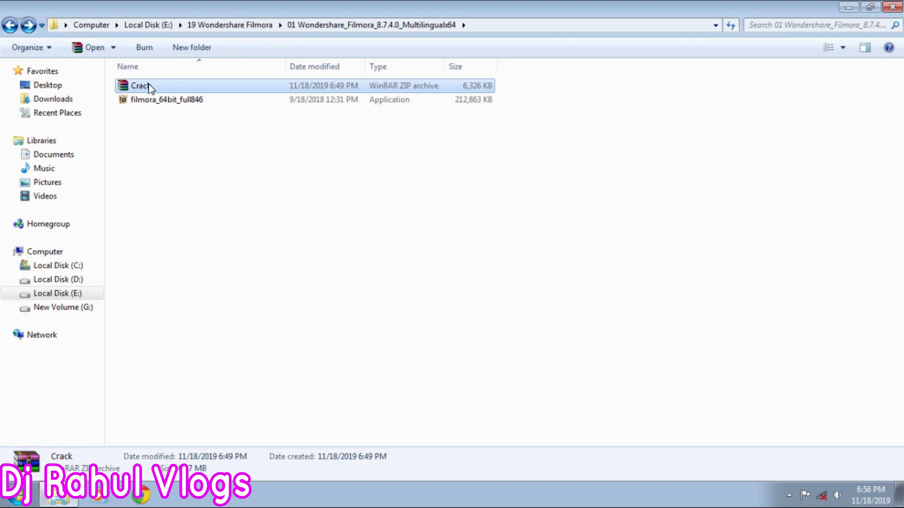
right_click(159, 86)
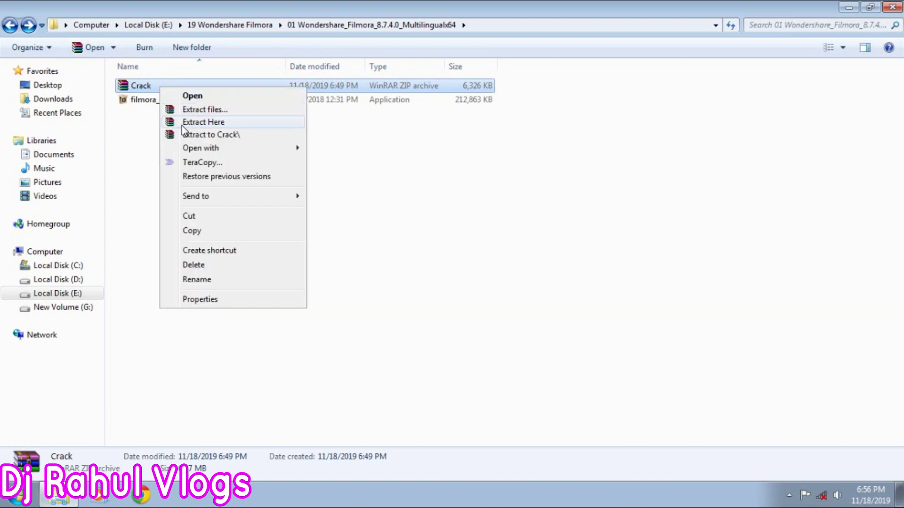
click(185, 110)
click(480, 395)
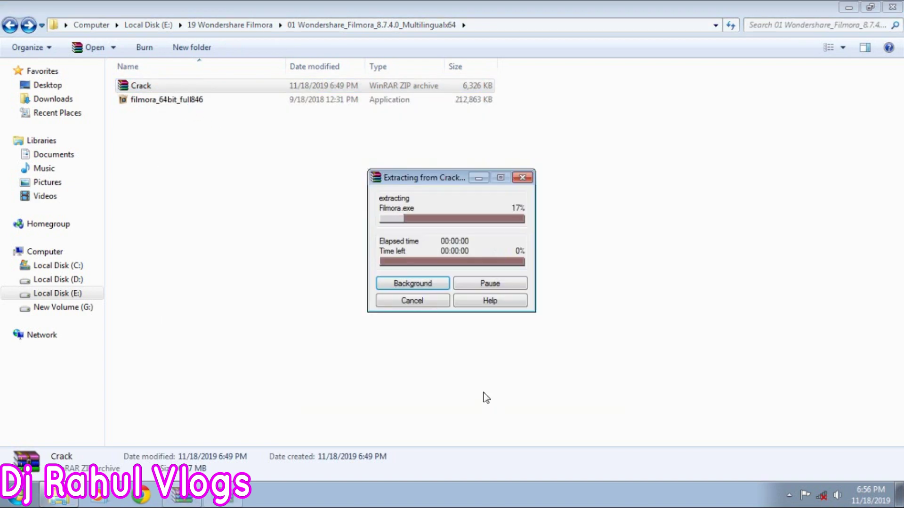
- Copy the Filmora application from the inner extracted Crack folder and minimize the folder window
double_click(143, 86)
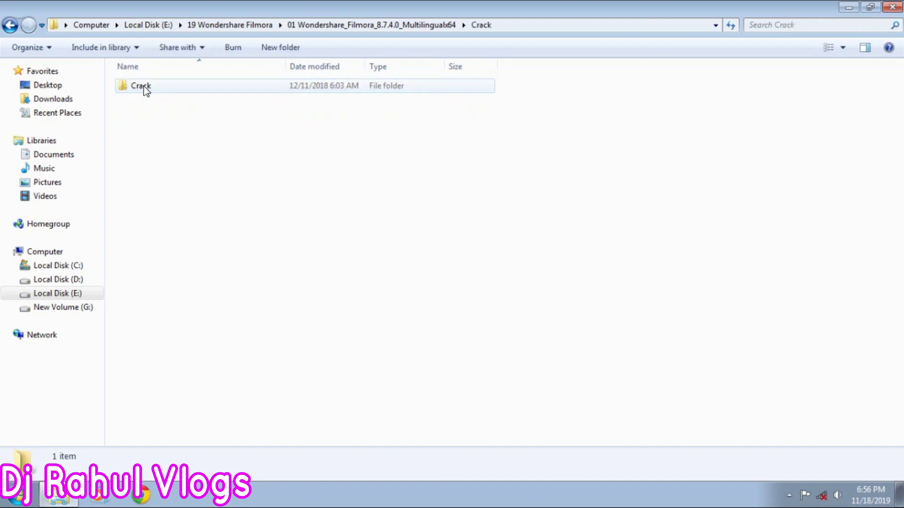
double_click(143, 86)
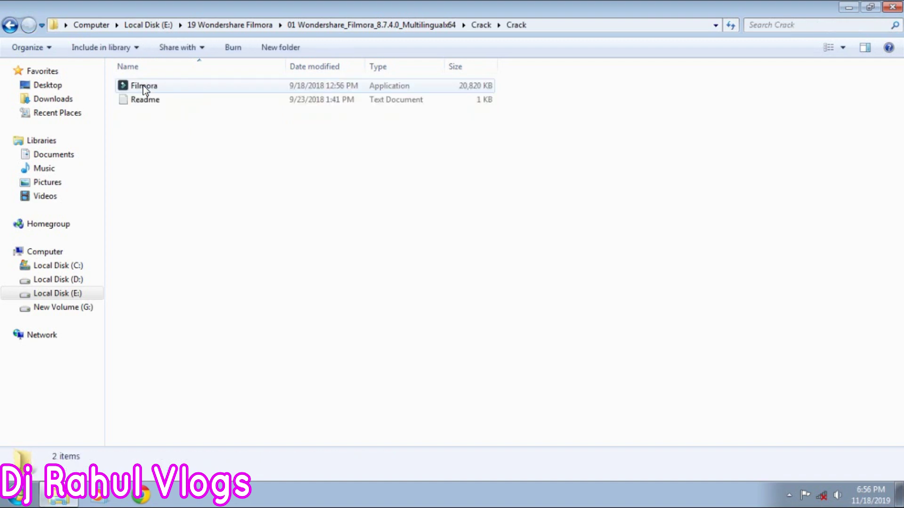
click(175, 87)
right_click(174, 86)
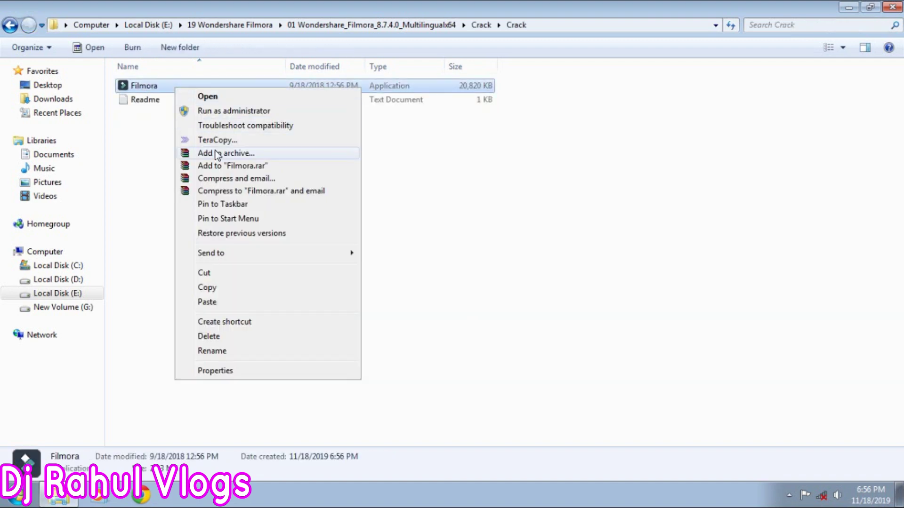
click(207, 289)
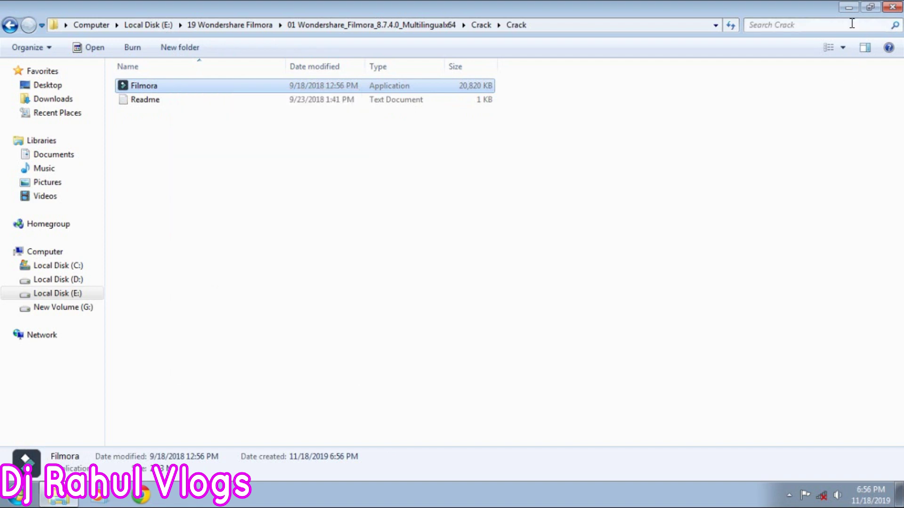
click(848, 7)
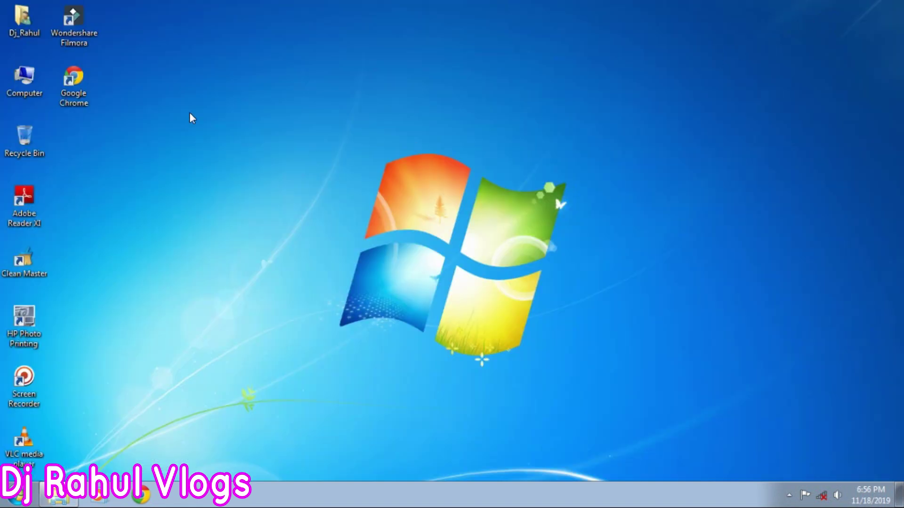
- Open the installation folder of the Wondershare Filmora desktop shortcut and delete the Filmora application file there
right_click(76, 36)
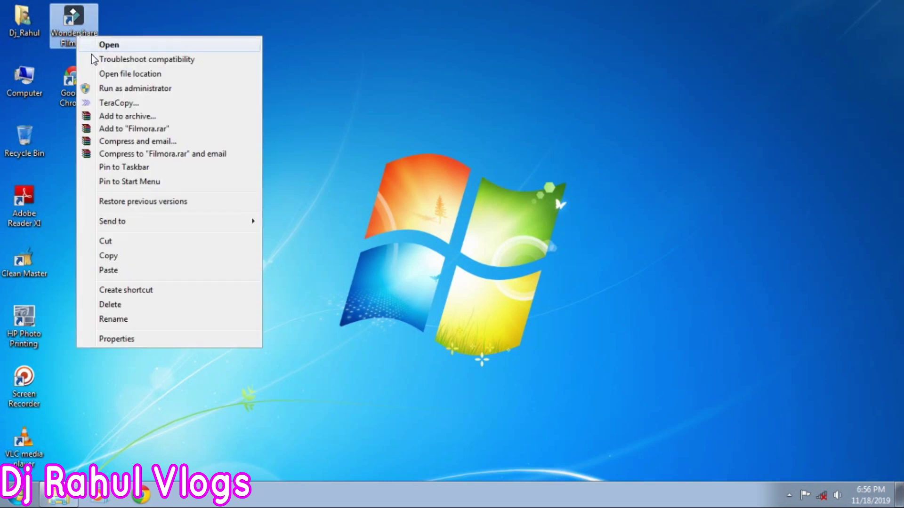
click(127, 77)
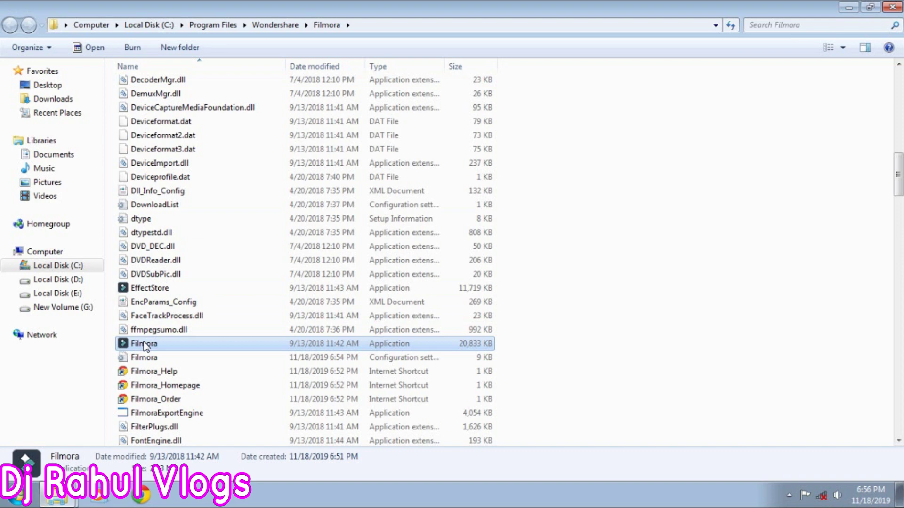
key(Delete)
key(Return)
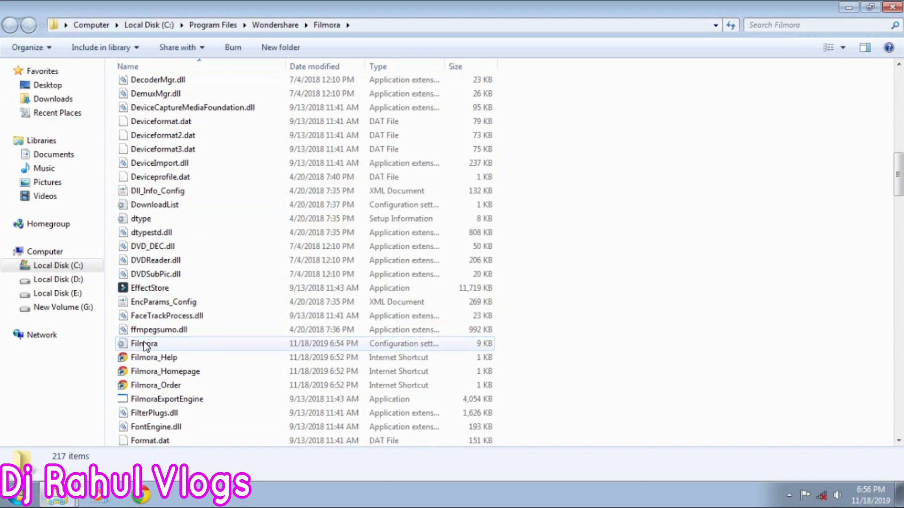
- Paste the copied Filmora application into the Wondershare Filmora installation folder and close the folder window
key(ctrl+v)
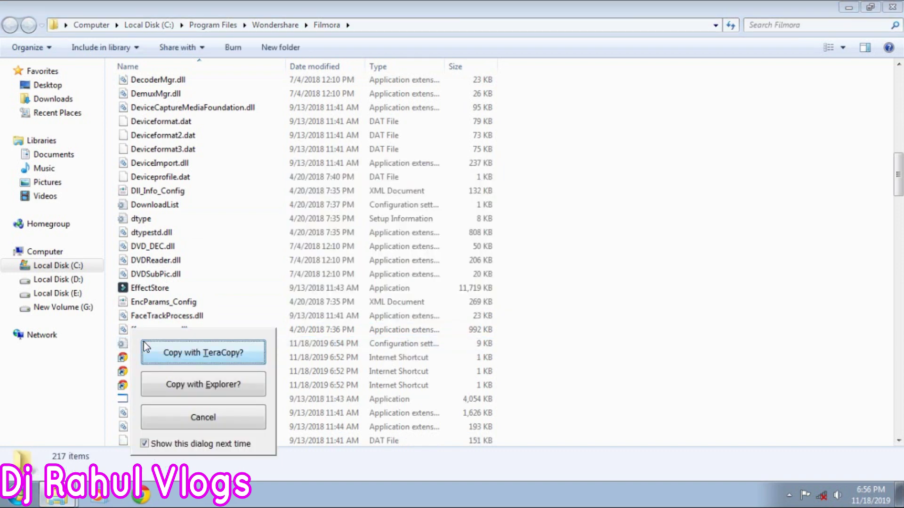
key(Escape)
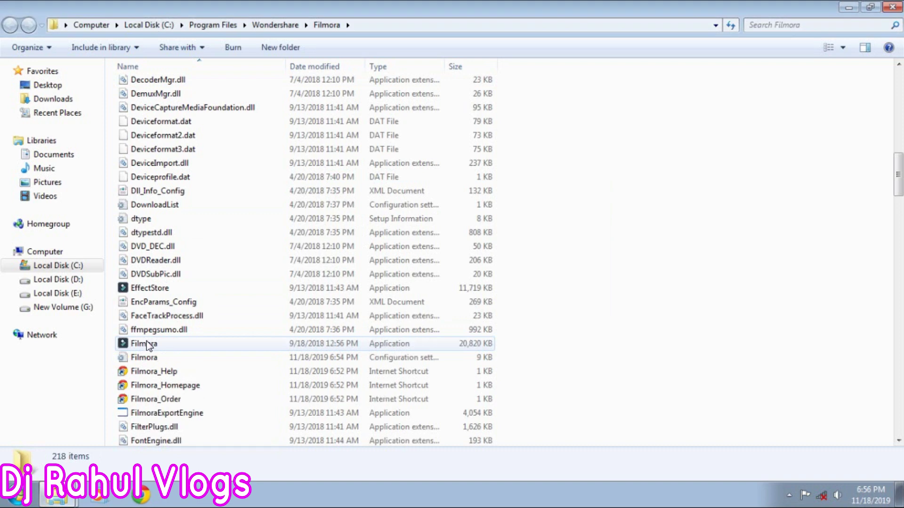
click(892, 8)
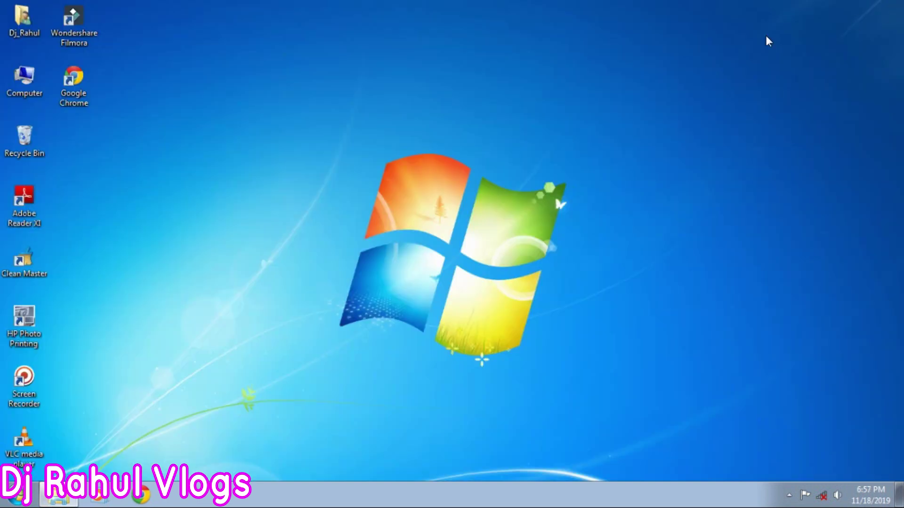
- Launch Filmora in Full Feature Mode and place the Wildlife clip at the start of the video track
click(89, 31)
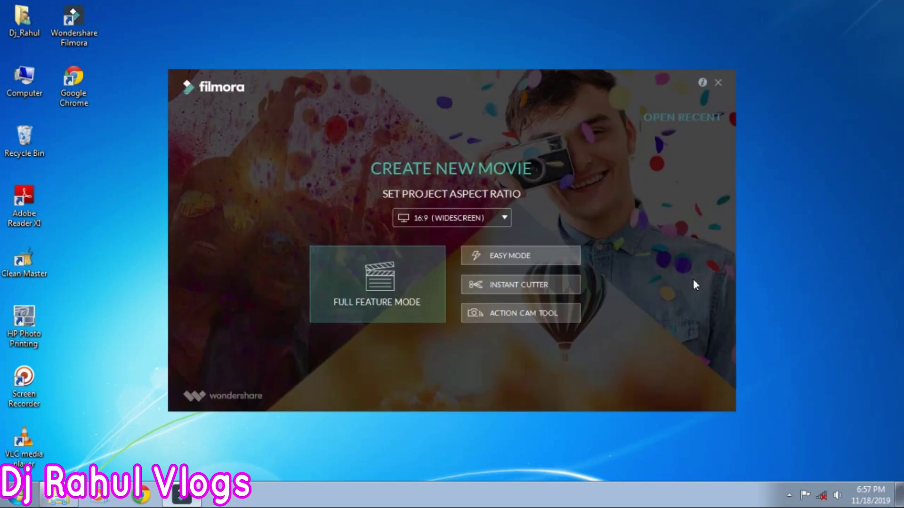
click(382, 300)
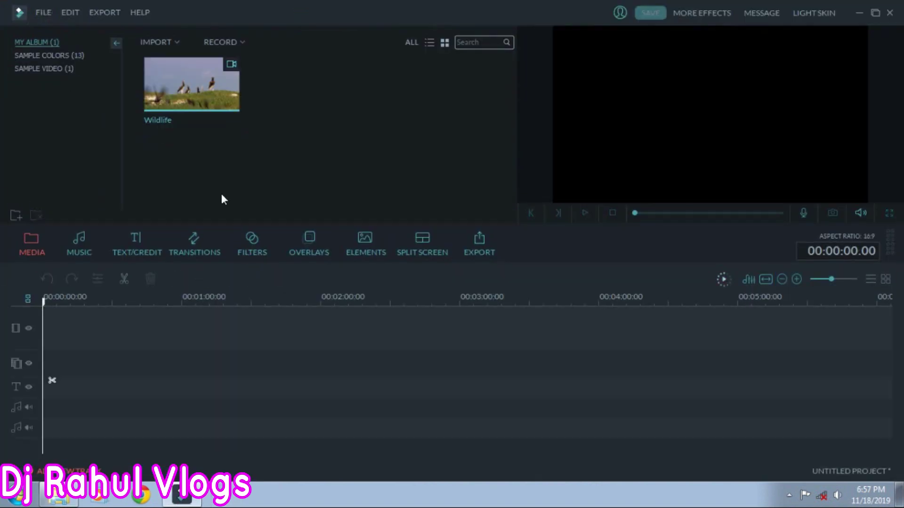
mouse_move(202, 92)
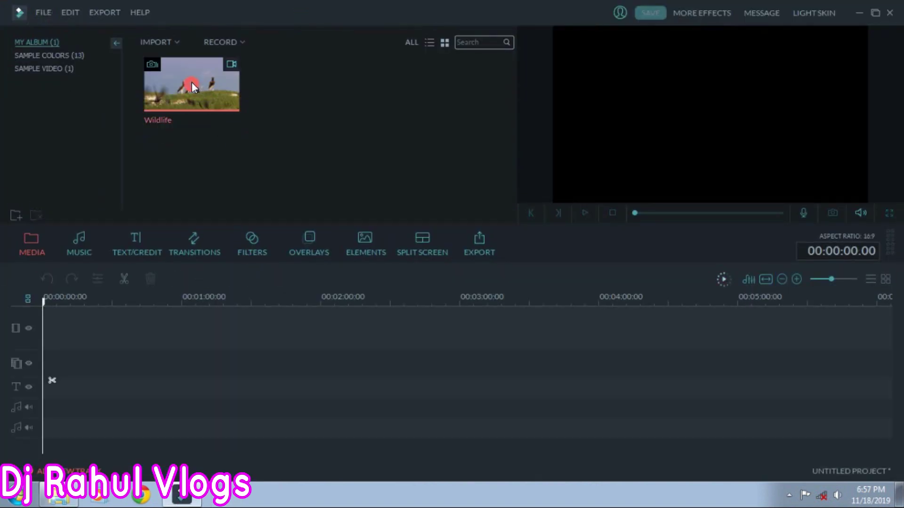
click(86, 299)
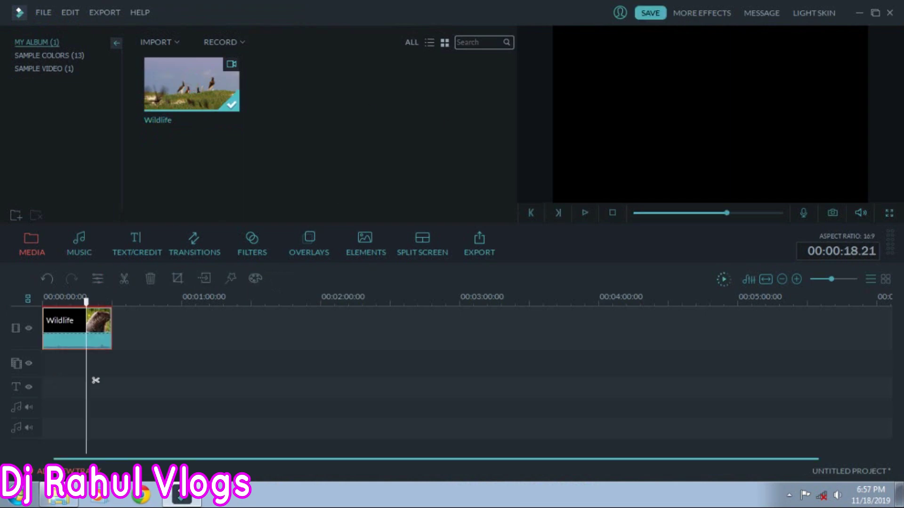
click(611, 212)
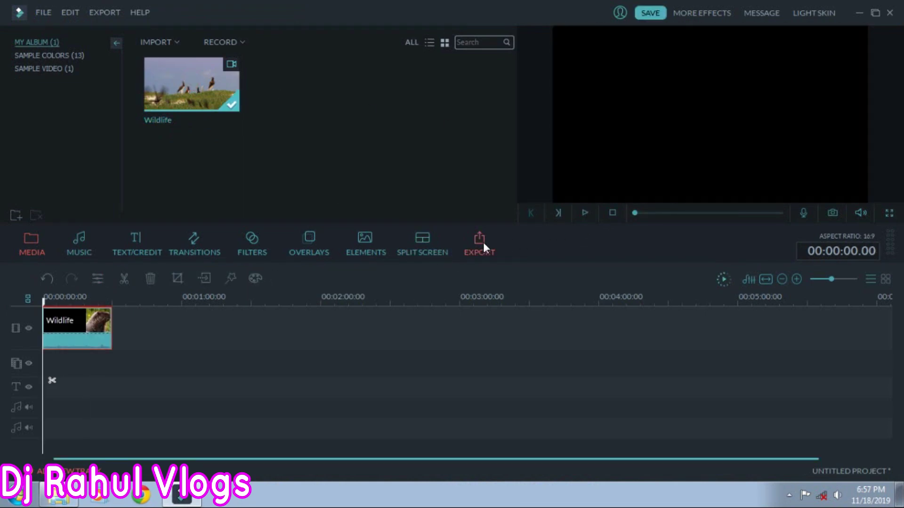
- Start exporting the project to the computer as a WMV file named My Video at 1920 x 1080
click(479, 243)
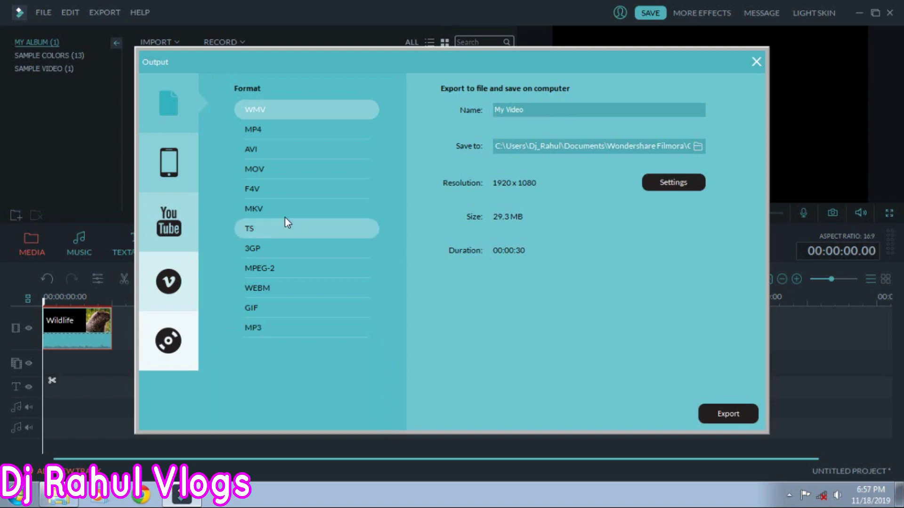
click(729, 413)
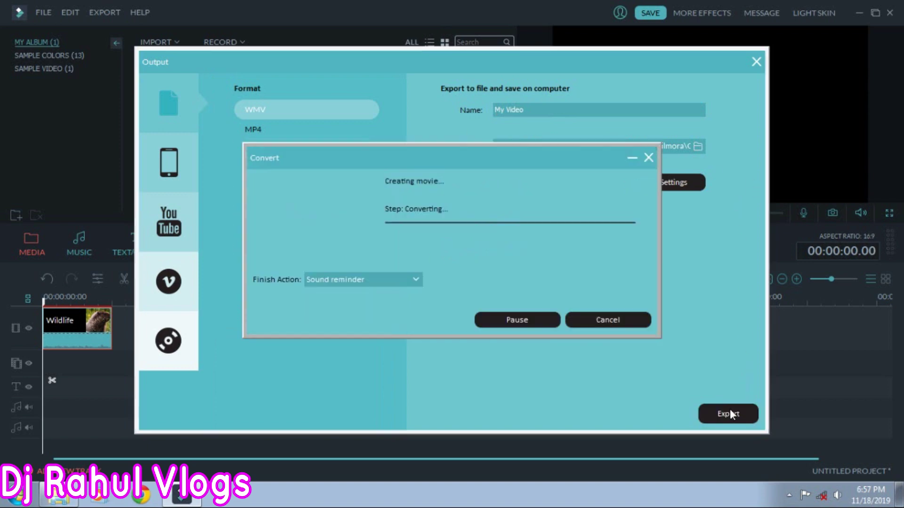